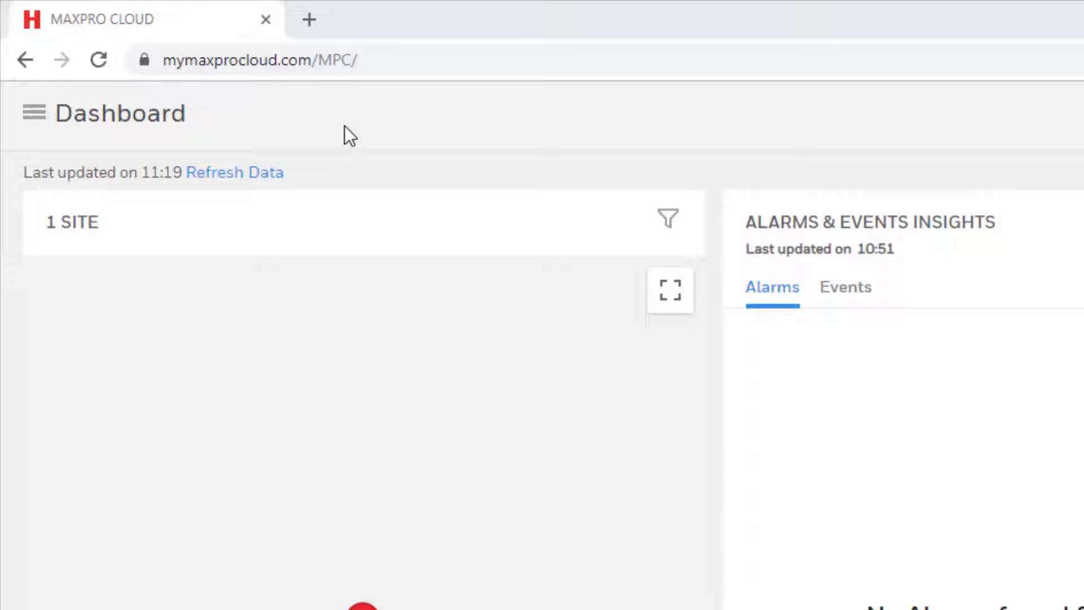
- Navigate via Customers to HoneywellTest1 and open its Honeywell Site 1
{"action": "left_click", "coordinate": [35, 117]}
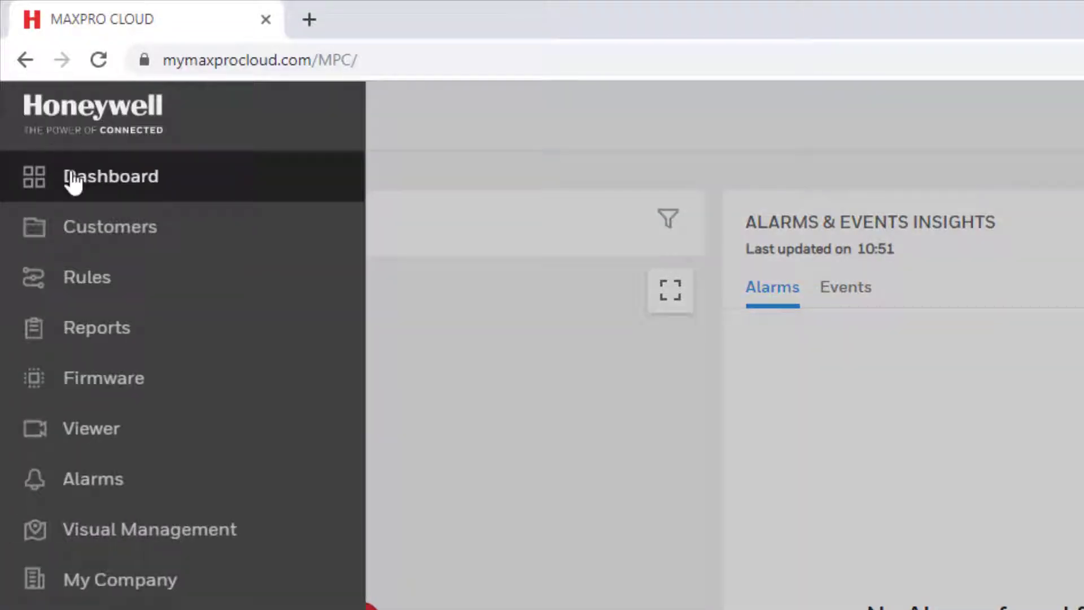
{"action": "left_click", "coordinate": [173, 239]}
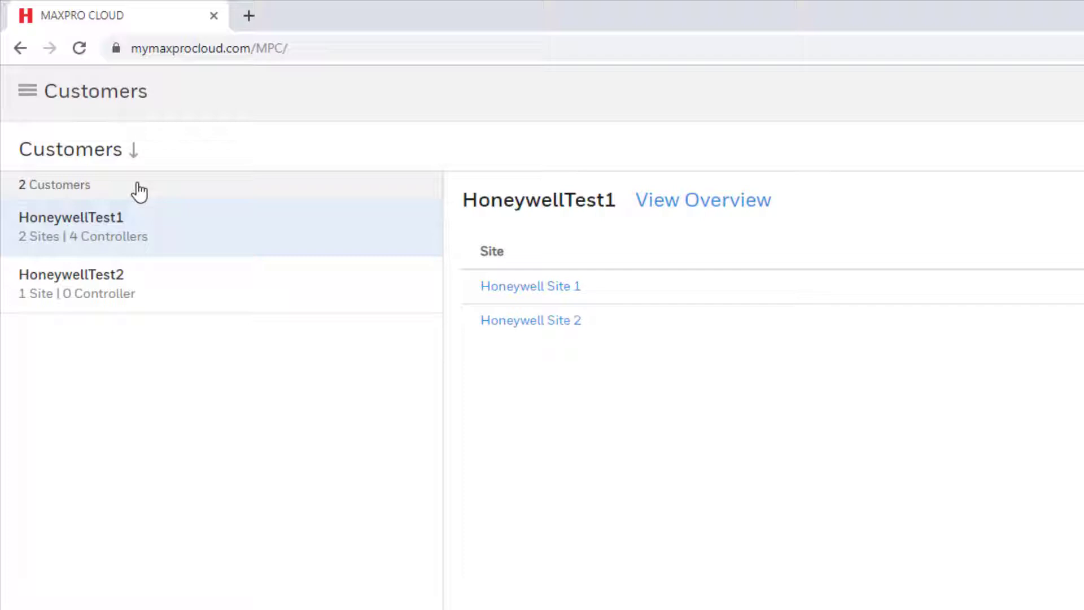
{"action": "left_click", "coordinate": [164, 234]}
{"action": "left_click", "coordinate": [525, 289]}
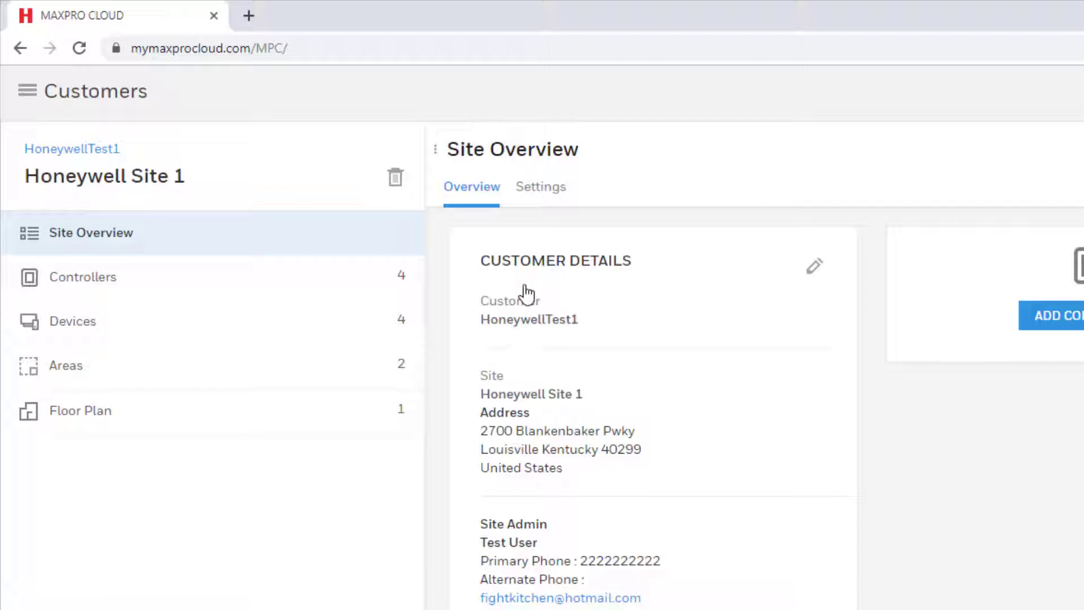
- Under Devices, select recorder HEN08143 and open Empty Camera 2's configuration
{"action": "left_click", "coordinate": [204, 327]}
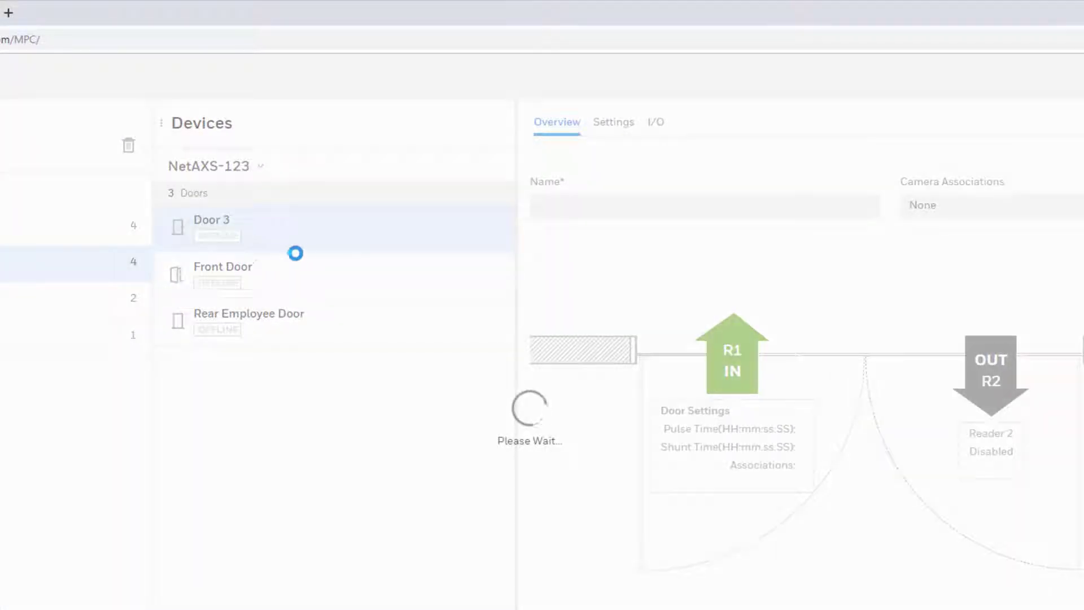
{"action": "left_click", "coordinate": [258, 170]}
{"action": "left_click", "coordinate": [224, 222]}
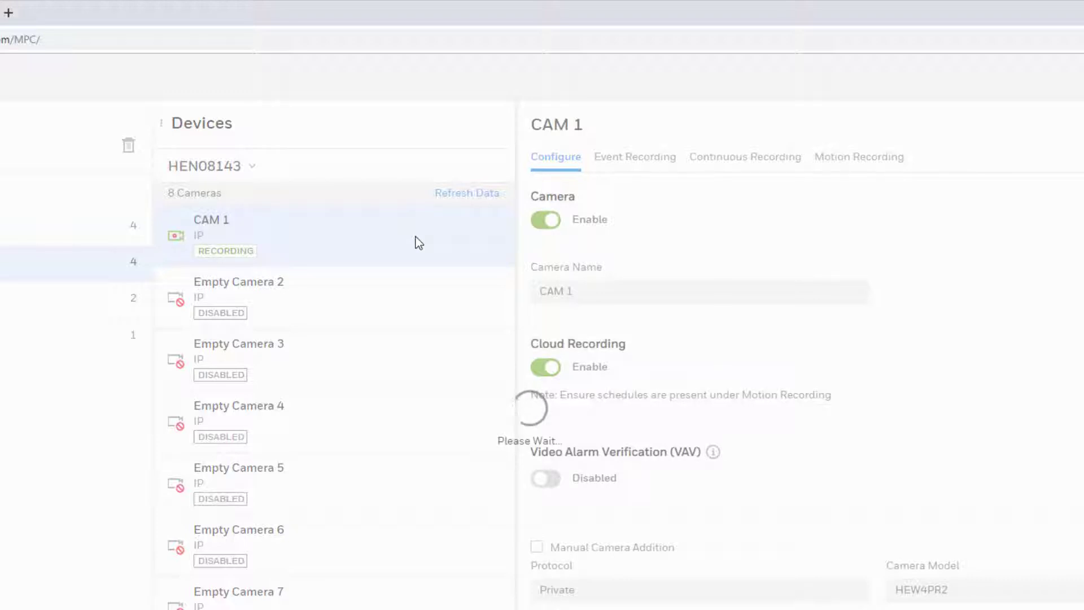
{"action": "left_click", "coordinate": [416, 293]}
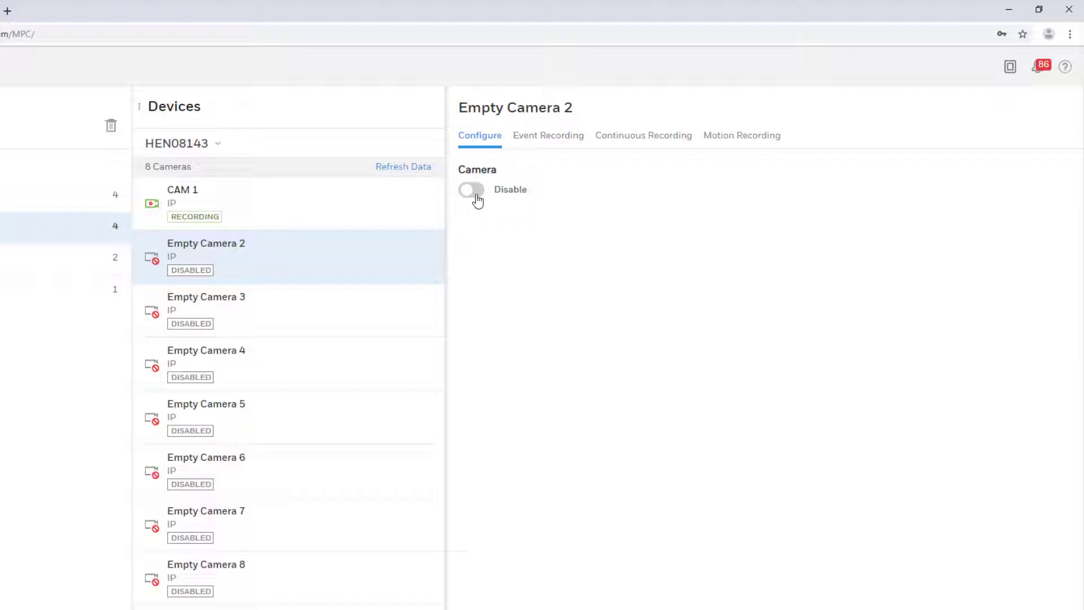
- Enable the camera slot and rename it from 'Empty Camera 2' to 'Camera 2'
{"action": "left_click", "coordinate": [476, 195]}
{"action": "left_click", "coordinate": [486, 251]}
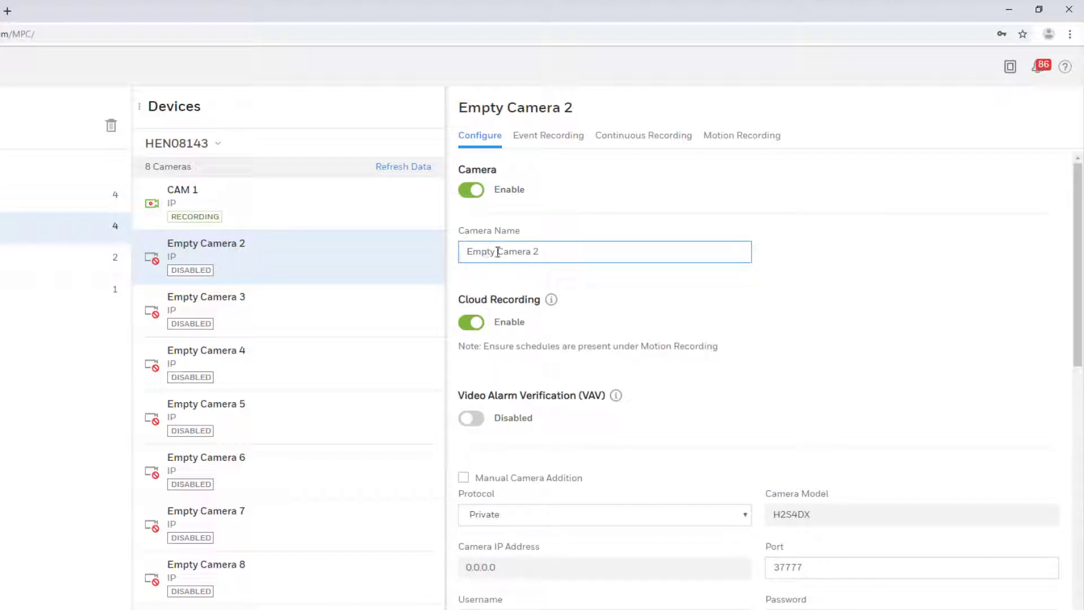
{"action": "left_click_drag", "start_coordinate": [496, 252], "coordinate": [454, 252]}
{"action": "key", "text": "BackSpace"}
{"action": "scroll", "coordinate": [873, 339], "scroll_direction": "down", "scroll_amount": 1}
{"action": "scroll", "coordinate": [875, 339], "scroll_direction": "down", "scroll_amount": 1}
{"action": "scroll", "coordinate": [876, 336], "scroll_direction": "down", "scroll_amount": 1}
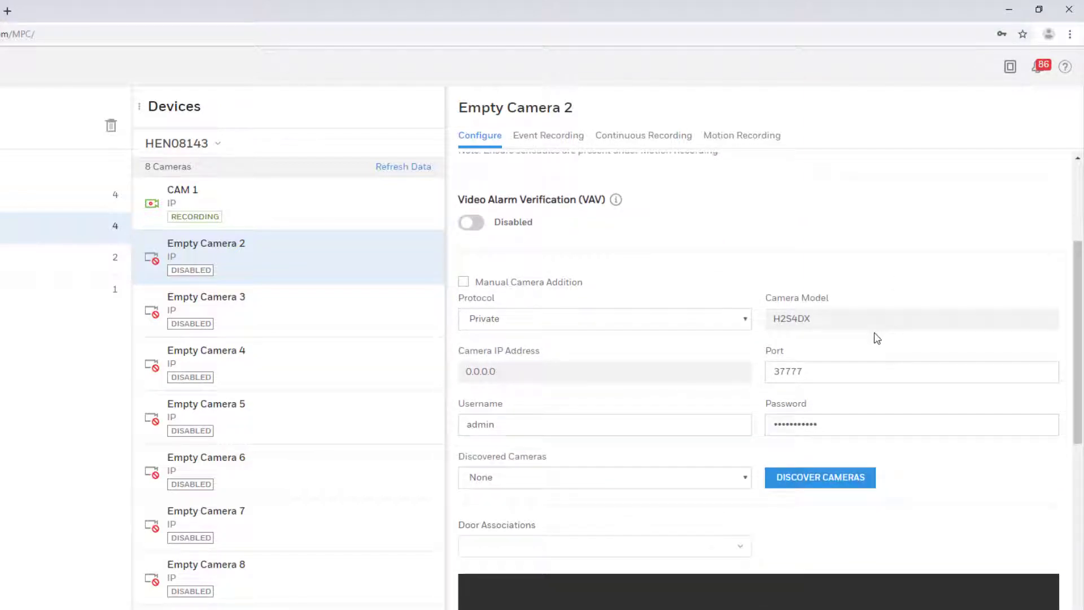
{"action": "scroll", "coordinate": [875, 336], "scroll_direction": "down", "scroll_amount": 1}
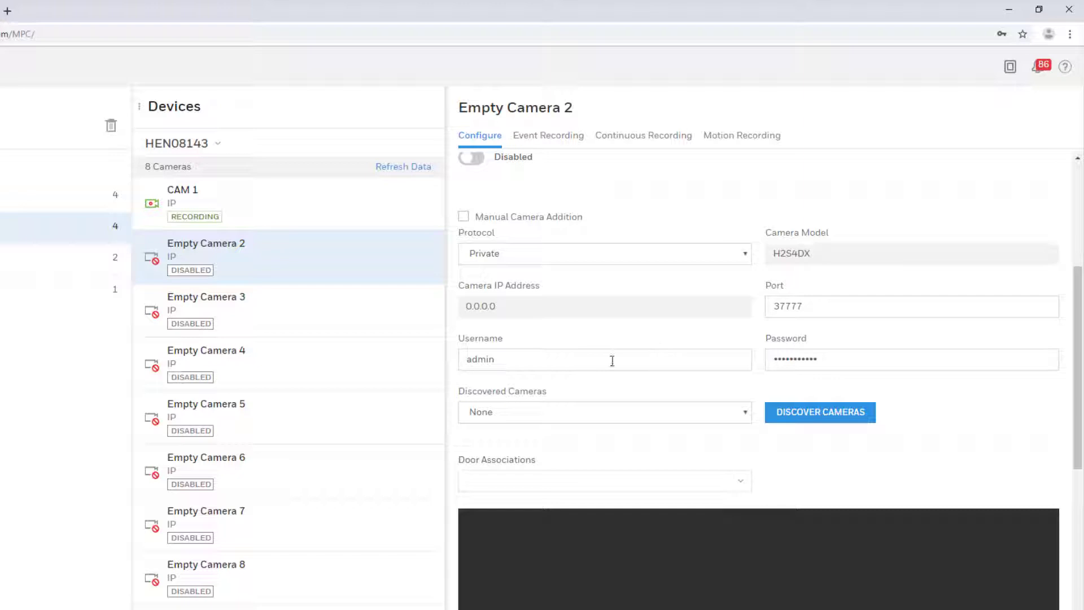
- Move to the login credentials and select the existing password for re-entry
{"action": "left_click", "coordinate": [561, 362]}
{"action": "left_click", "coordinate": [835, 362]}
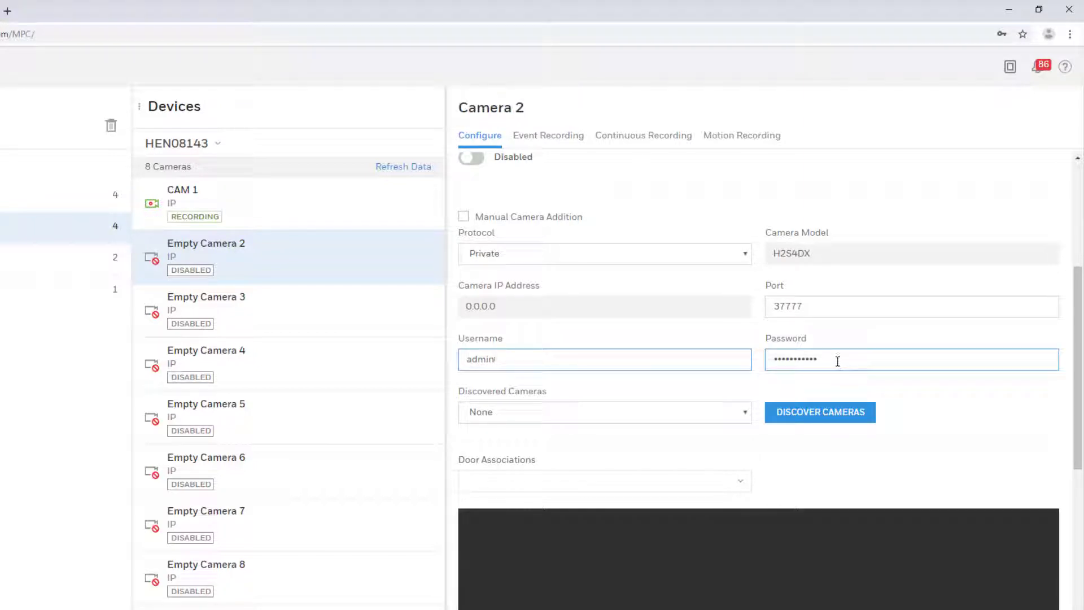
{"action": "left_click_drag", "start_coordinate": [837, 361], "coordinate": [723, 362]}
{"action": "type", "text": "*"}
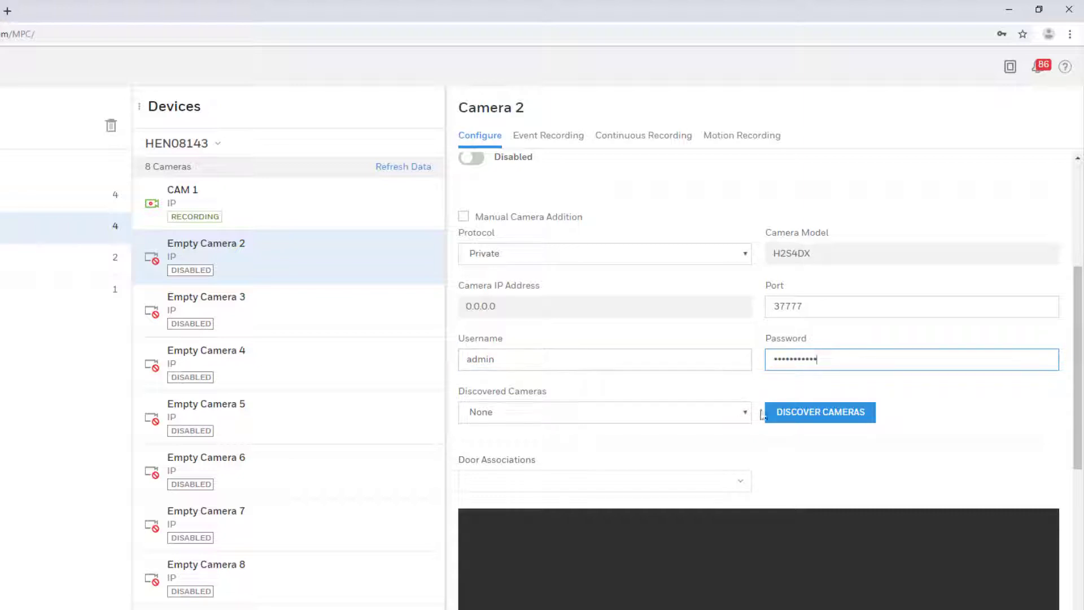
- Discover network cameras and assign HBW2PR1_001F55376E7D (IP 192.168.105.112) to Camera 2
{"action": "left_click", "coordinate": [786, 419]}
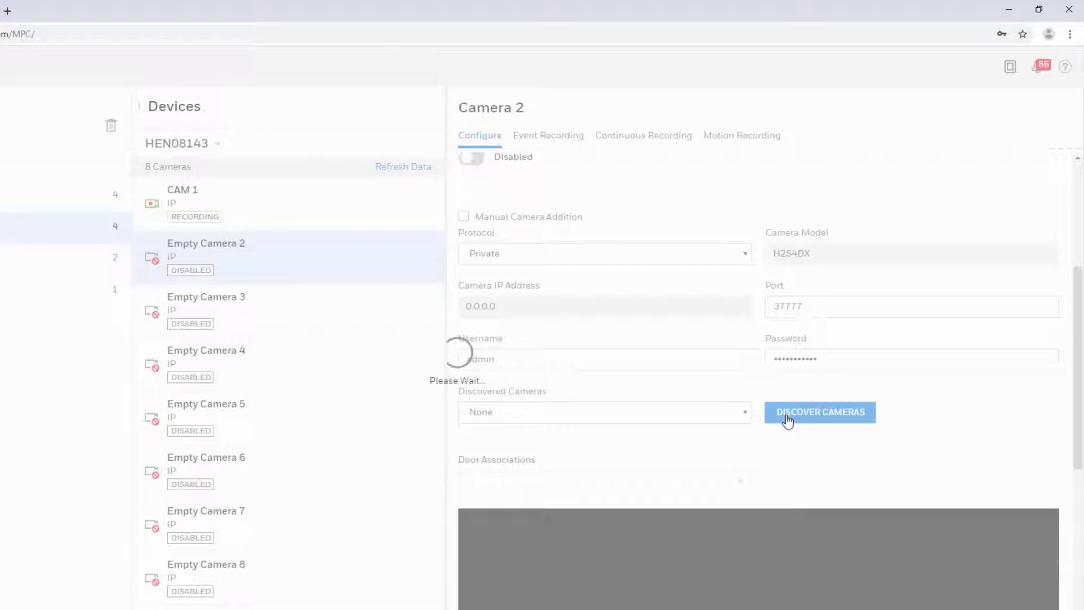
{"action": "left_click", "coordinate": [785, 414]}
{"action": "left_click", "coordinate": [744, 413]}
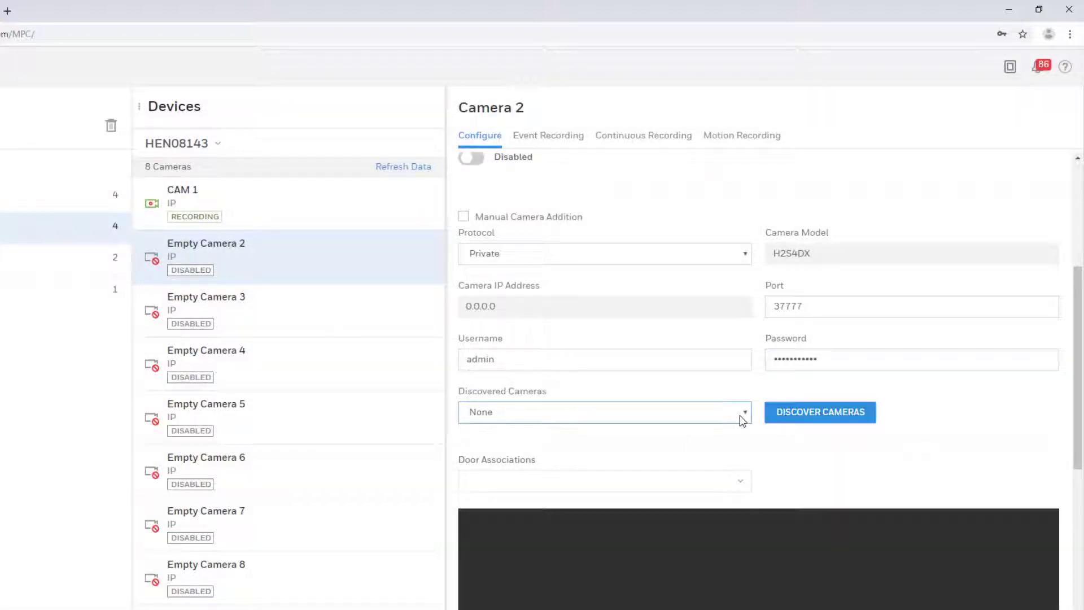
{"action": "scroll", "coordinate": [699, 500], "scroll_direction": "down", "scroll_amount": 3}
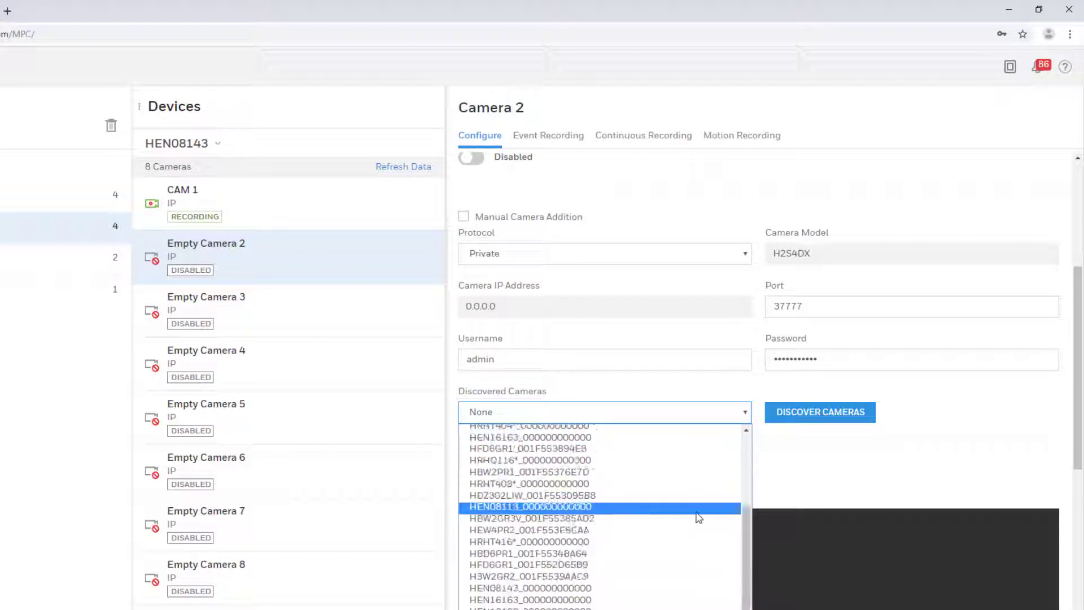
{"action": "left_click", "coordinate": [578, 472]}
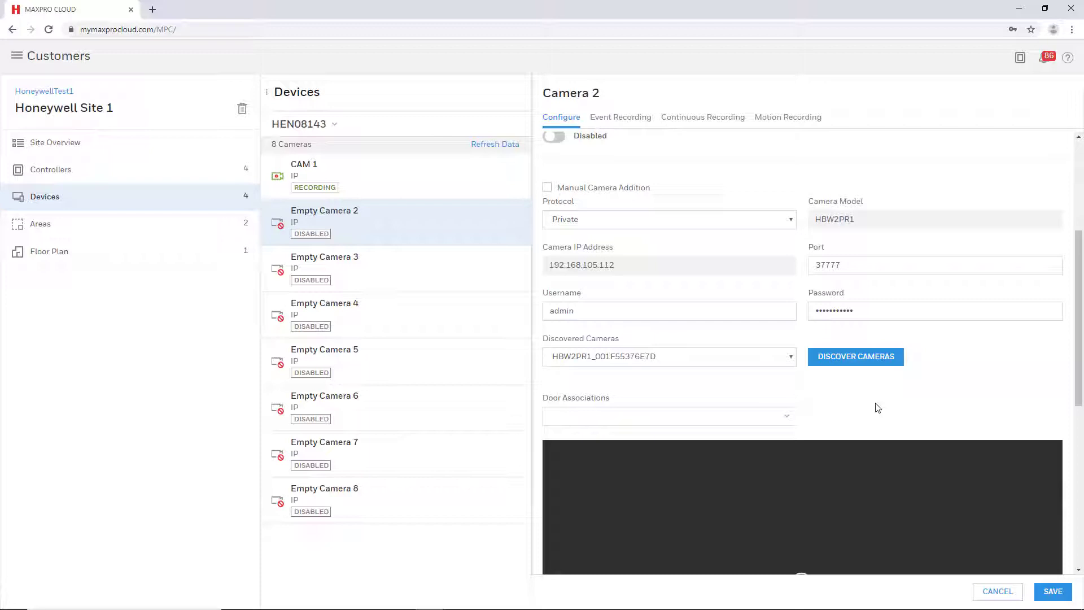
- Save Camera 2 so it is enabled and listed as Recording
{"action": "left_click", "coordinate": [1062, 592]}
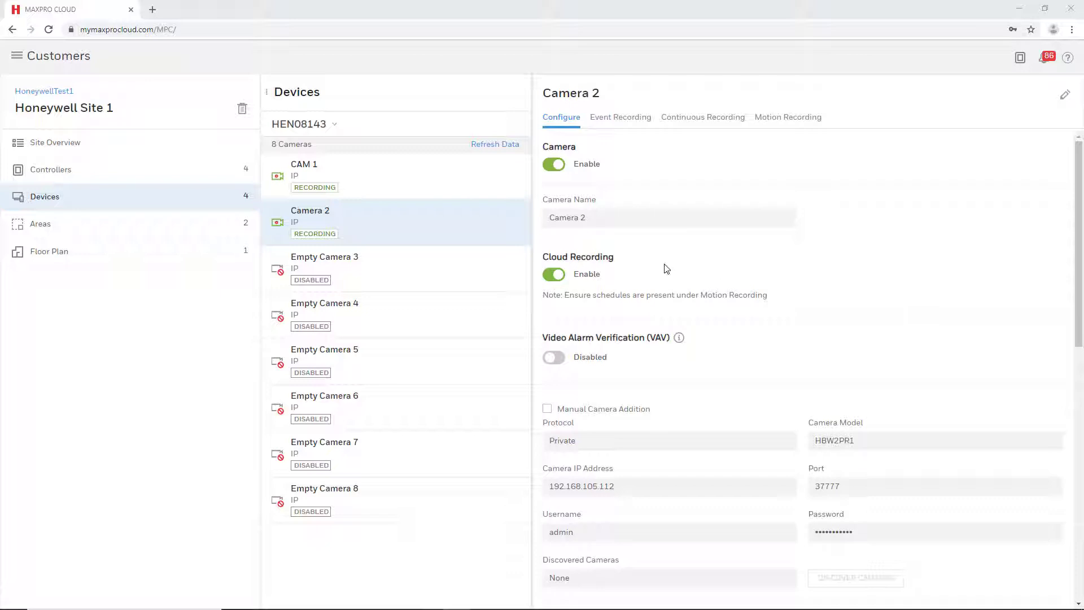
- Refresh data, review Continuous and Motion Recording, toggle Motion Detection and cancel the change
{"action": "left_click", "coordinate": [506, 150]}
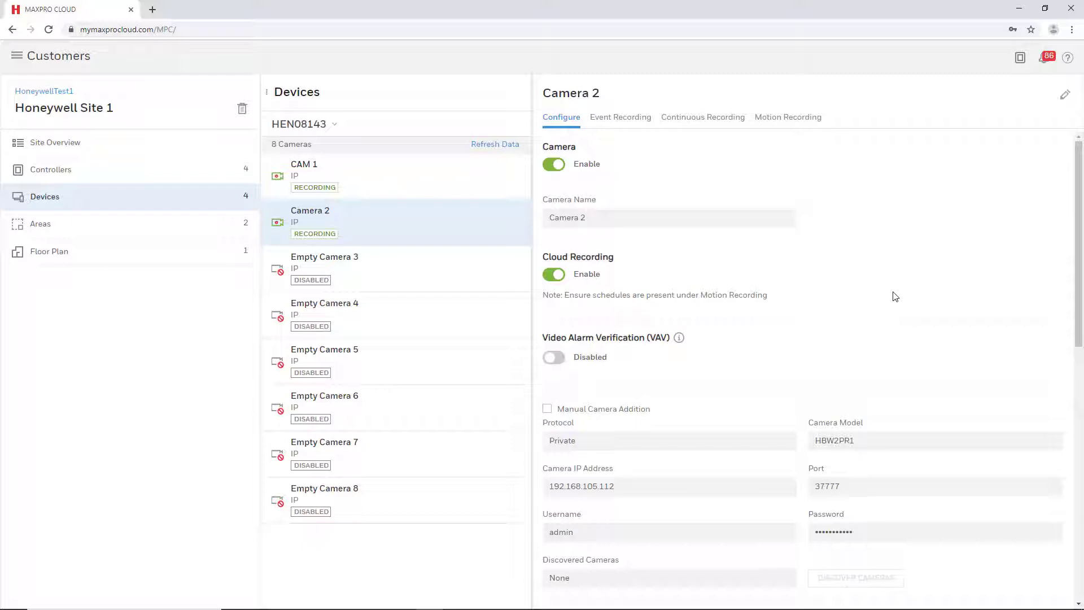
{"action": "scroll", "coordinate": [893, 296], "scroll_direction": "down", "scroll_amount": 1}
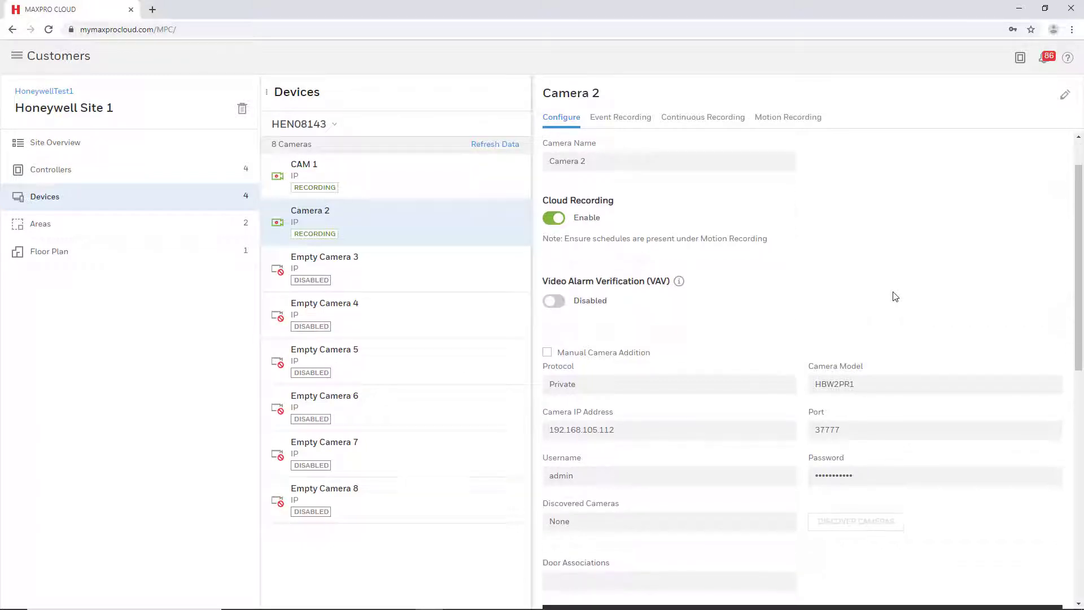
{"action": "scroll", "coordinate": [894, 295], "scroll_direction": "down", "scroll_amount": 3}
{"action": "scroll", "coordinate": [893, 296], "scroll_direction": "down", "scroll_amount": 3}
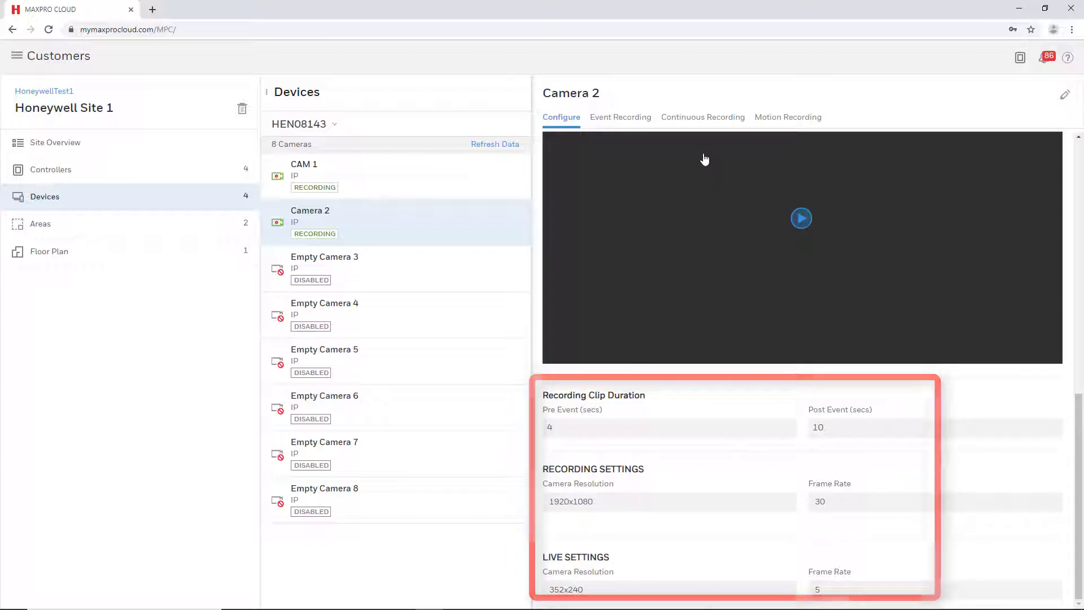
{"action": "left_click", "coordinate": [703, 121]}
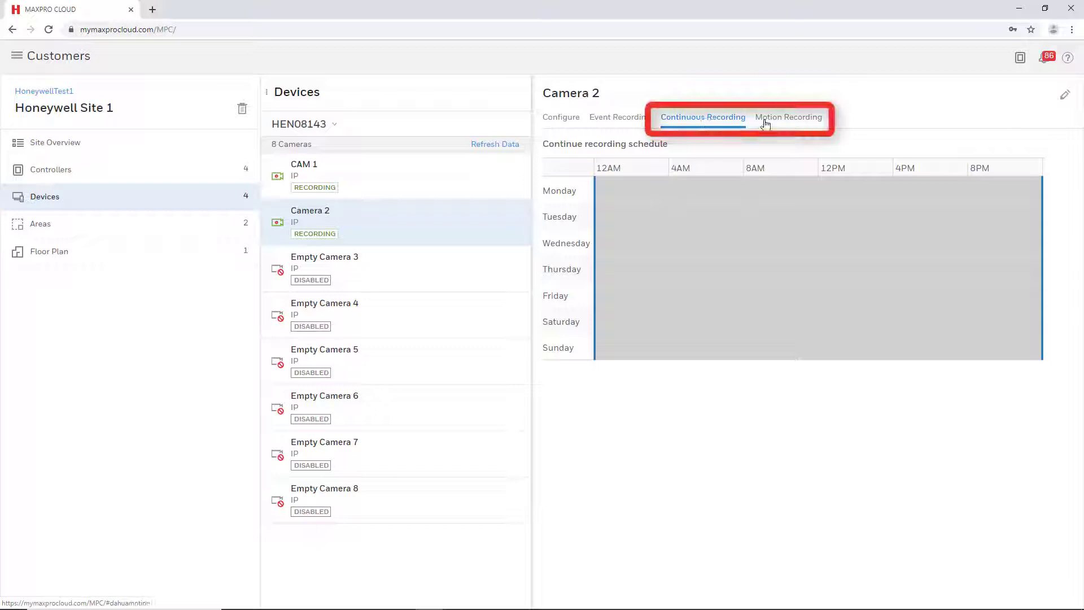
{"action": "left_click", "coordinate": [788, 121]}
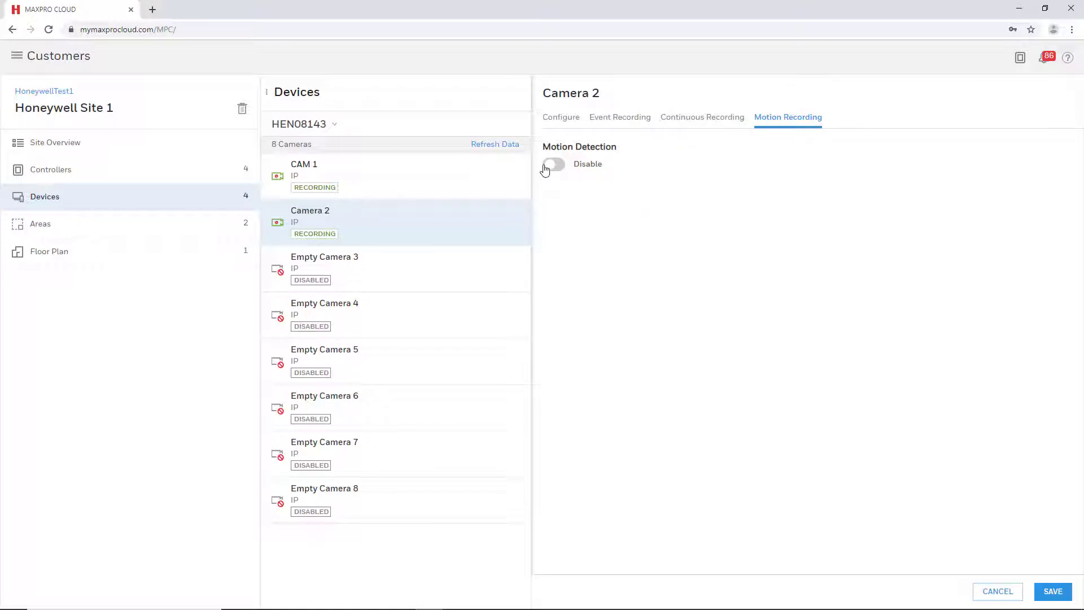
{"action": "left_click", "coordinate": [553, 165]}
{"action": "scroll", "coordinate": [814, 193], "scroll_direction": "down", "scroll_amount": 5}
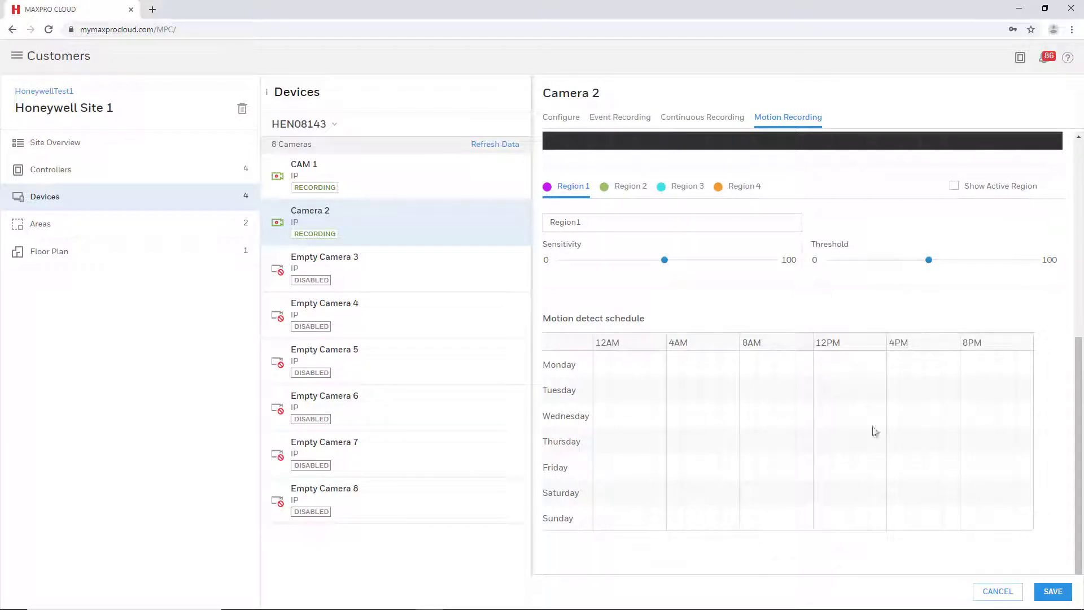
{"action": "left_click", "coordinate": [978, 590]}
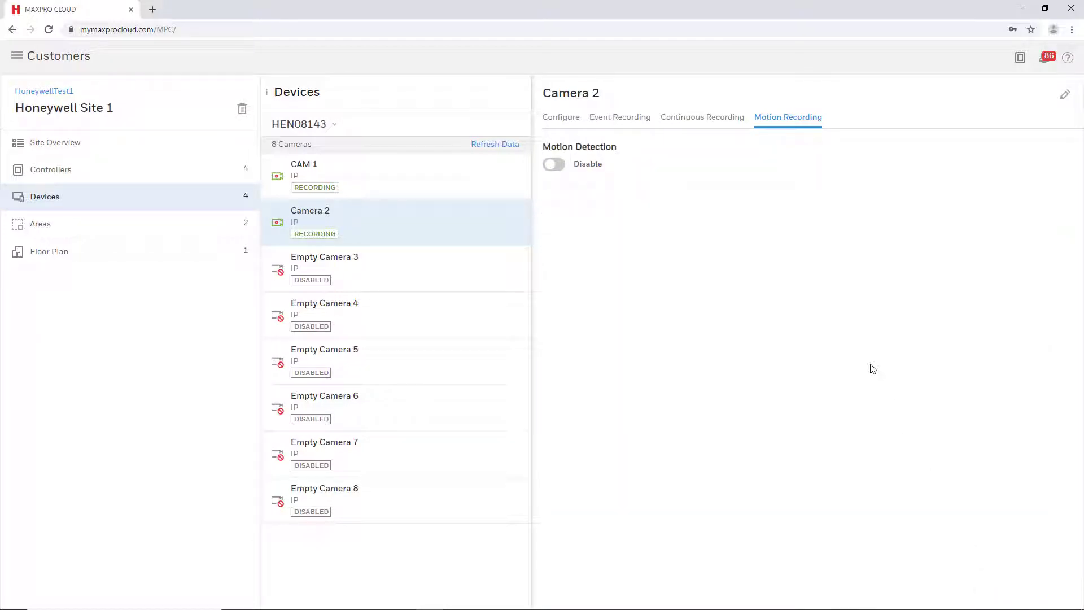
- Return to Camera 2's Configure view and bring up the help options
{"action": "left_click", "coordinate": [562, 119]}
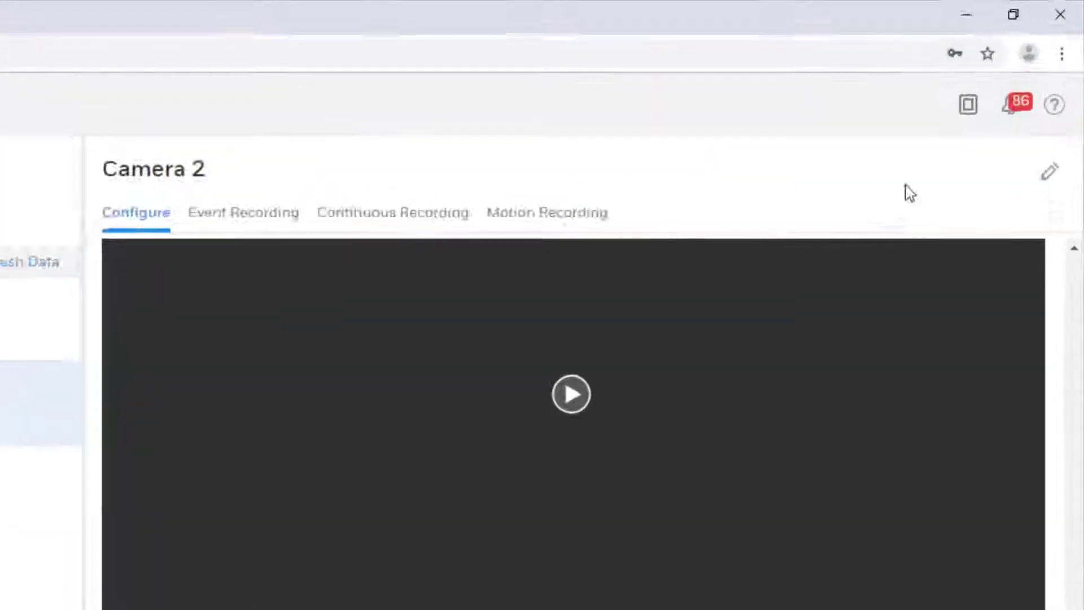
{"action": "left_click", "coordinate": [1050, 118]}
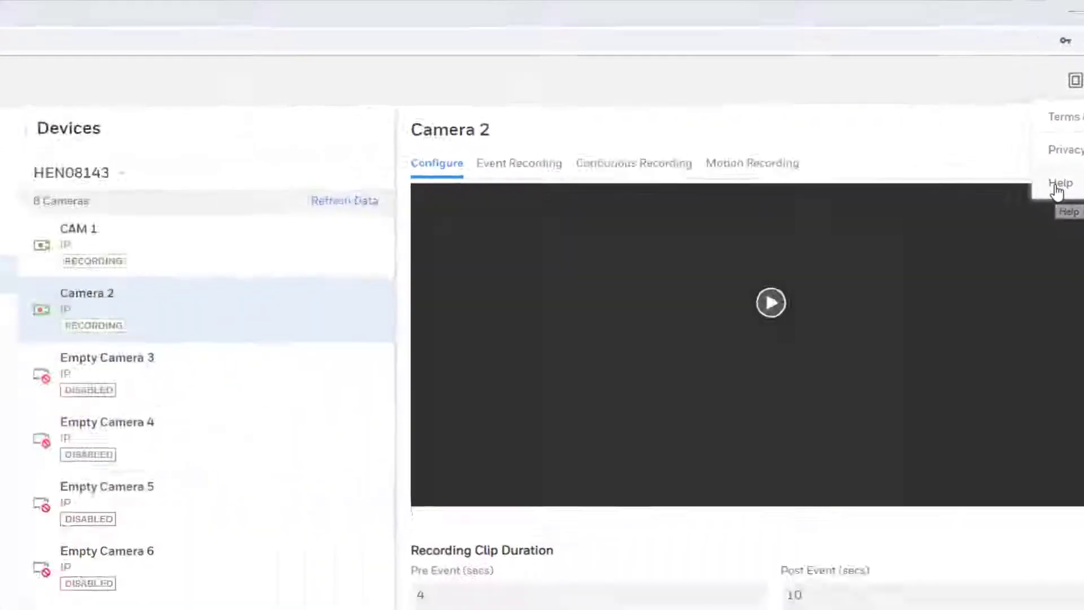
- Open the Devices help guide and read Configuring Cameras and Recording Stream
{"action": "left_click", "coordinate": [930, 269]}
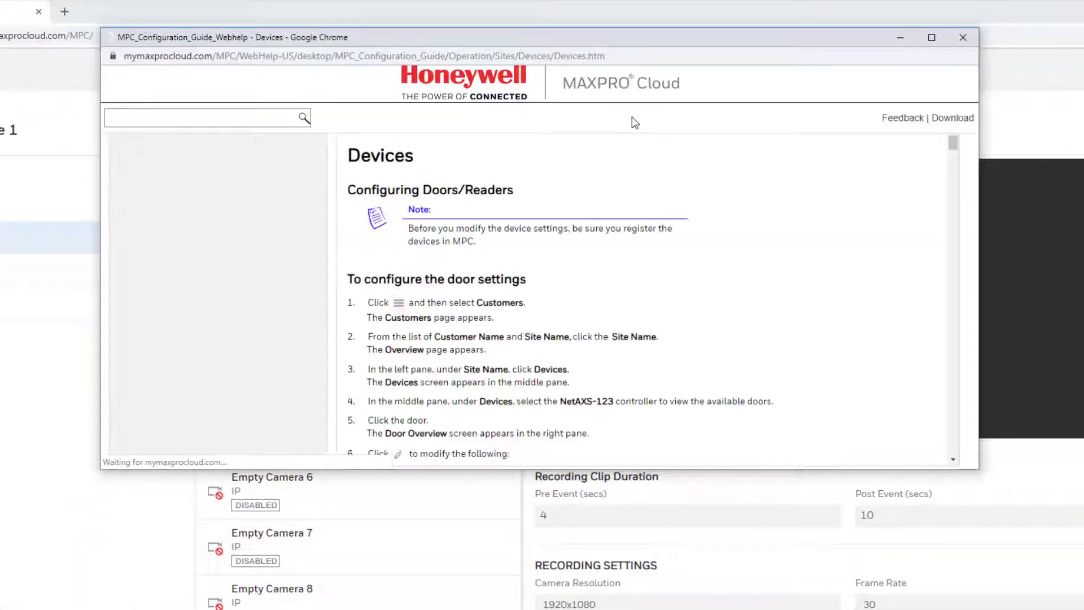
{"action": "scroll", "coordinate": [658, 252], "scroll_direction": "down", "scroll_amount": 5}
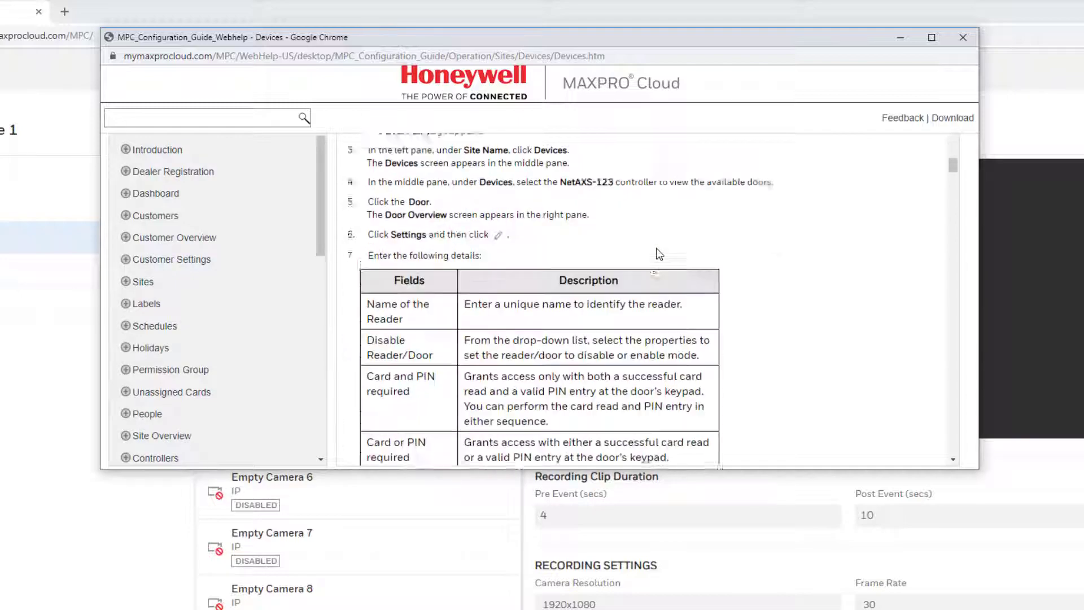
{"action": "scroll", "coordinate": [659, 253], "scroll_direction": "down", "scroll_amount": 5}
{"action": "scroll", "coordinate": [658, 253], "scroll_direction": "down", "scroll_amount": 3}
{"action": "scroll", "coordinate": [658, 252], "scroll_direction": "down", "scroll_amount": 5}
{"action": "scroll", "coordinate": [659, 248], "scroll_direction": "down", "scroll_amount": 5}
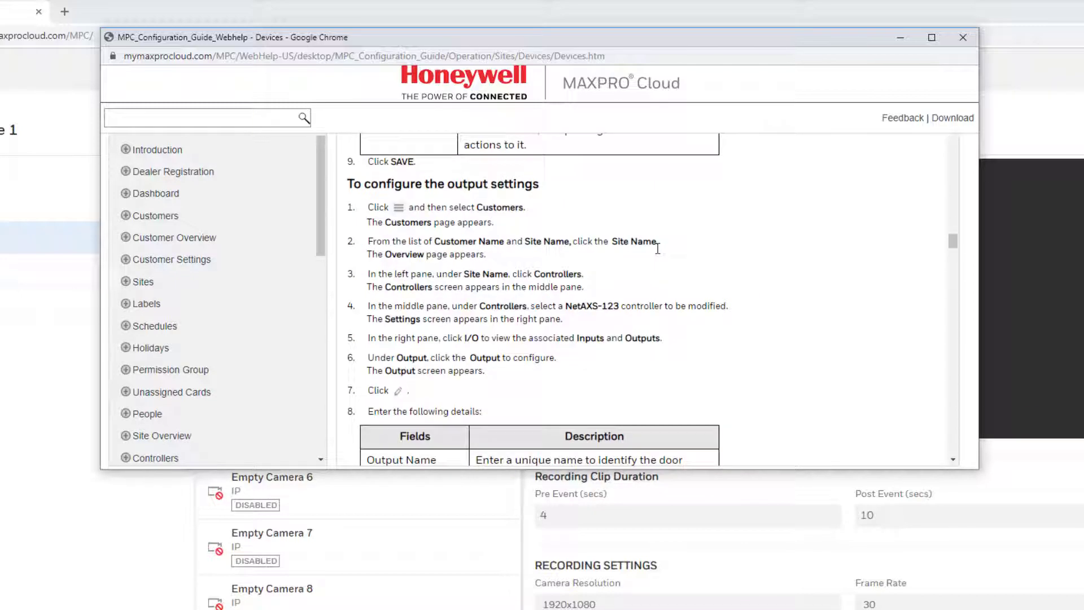
{"action": "scroll", "coordinate": [658, 247], "scroll_direction": "down", "scroll_amount": 3}
{"action": "scroll", "coordinate": [658, 249], "scroll_direction": "down", "scroll_amount": 3}
{"action": "scroll", "coordinate": [658, 248], "scroll_direction": "down", "scroll_amount": 3}
{"action": "scroll", "coordinate": [658, 248], "scroll_direction": "down", "scroll_amount": 2}
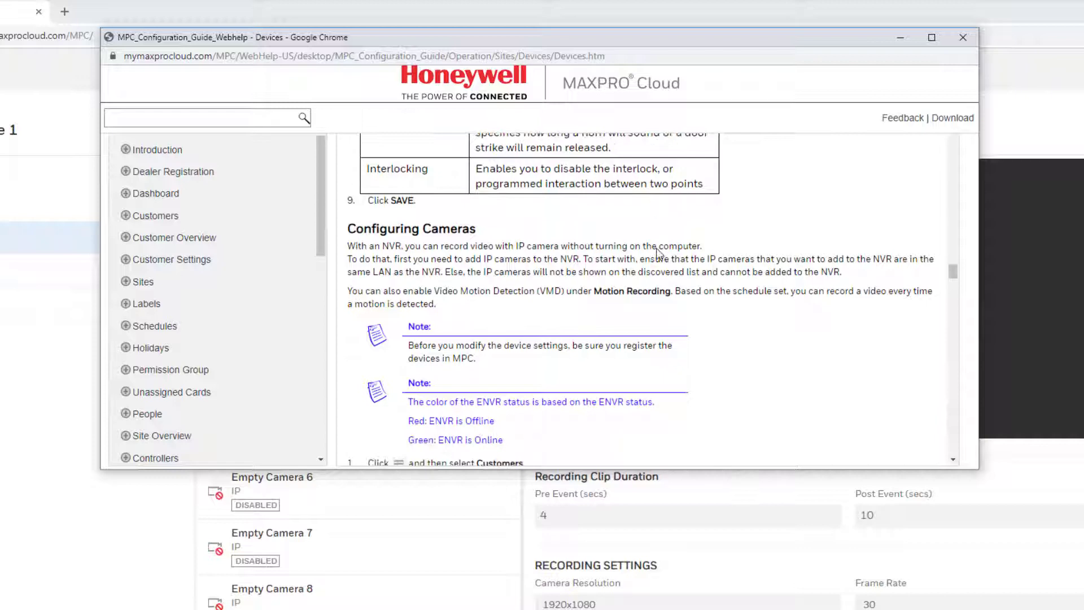
{"action": "scroll", "coordinate": [658, 250], "scroll_direction": "up", "scroll_amount": 1}
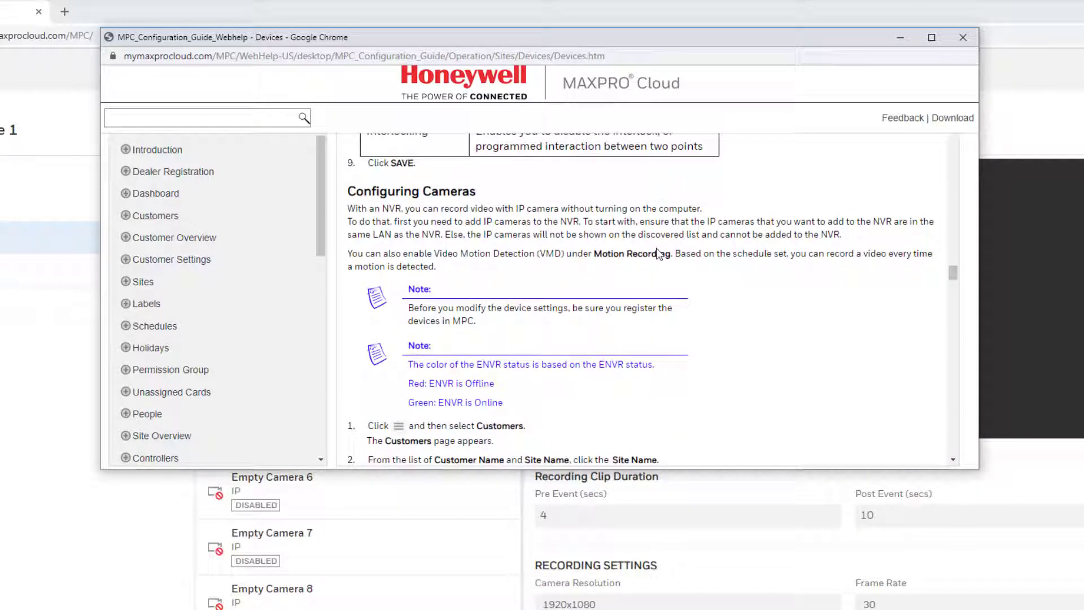
{"action": "scroll", "coordinate": [658, 252], "scroll_direction": "down", "scroll_amount": 2}
{"action": "scroll", "coordinate": [658, 252], "scroll_direction": "down", "scroll_amount": 3}
{"action": "scroll", "coordinate": [658, 253], "scroll_direction": "down", "scroll_amount": 1}
{"action": "scroll", "coordinate": [658, 254], "scroll_direction": "down", "scroll_amount": 2}
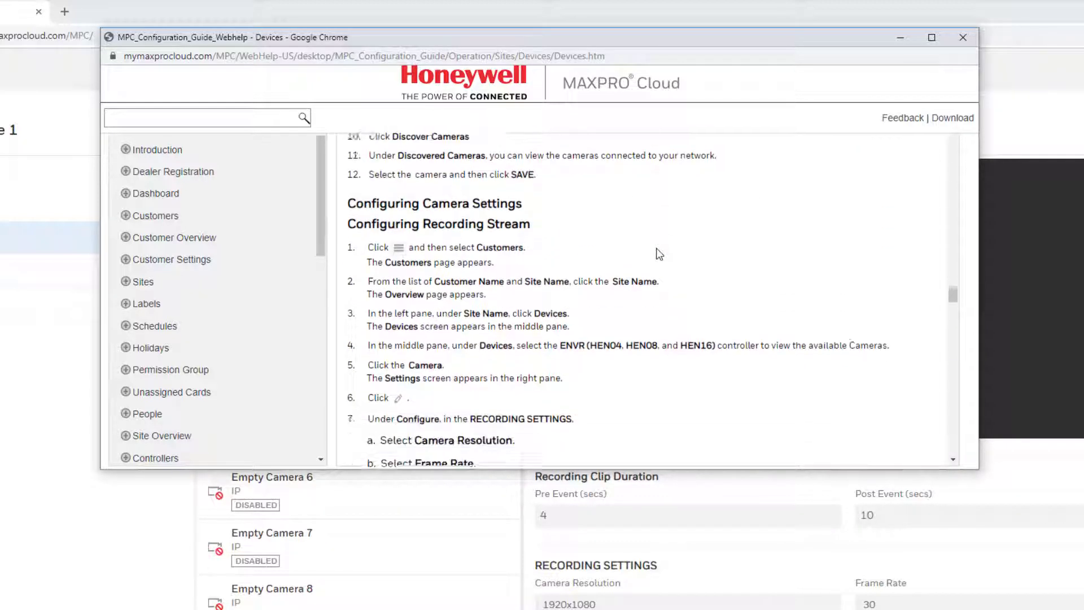
{"action": "scroll", "coordinate": [658, 254], "scroll_direction": "down", "scroll_amount": 1}
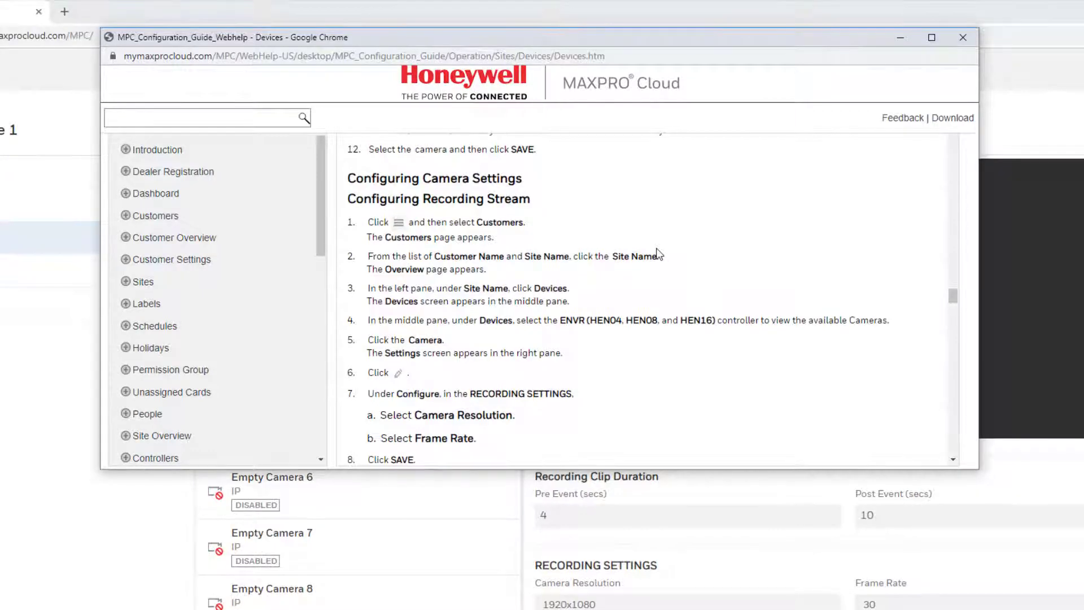